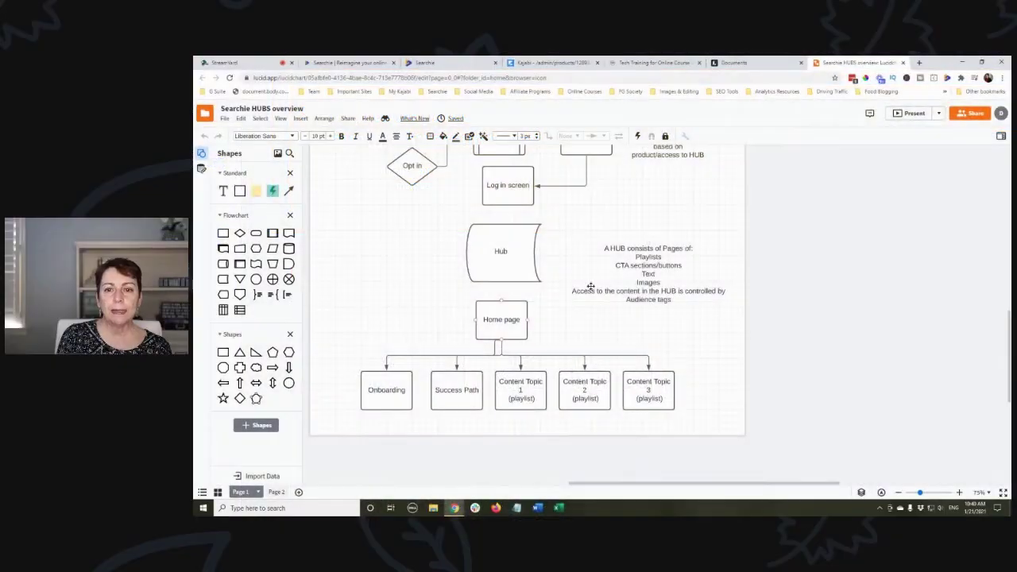
Step: Select the 'A HUB consists of Pages of:' note beside the Hub shape
click(642, 271)
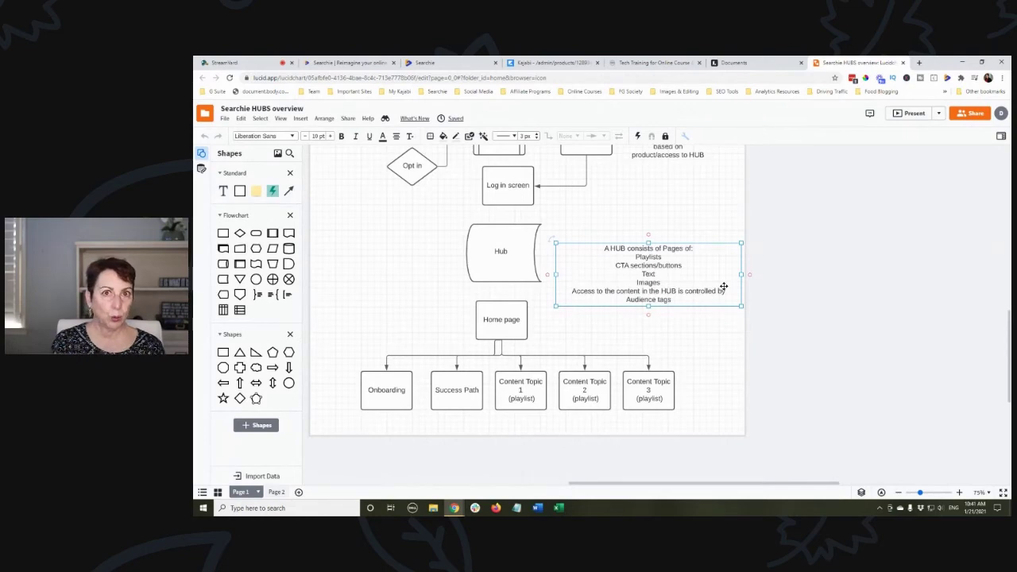
Step: Scroll up to show Shopping cart, Opt in, Zapier, Searchie and the Playlists shapes
scroll(369, 232, up, 3)
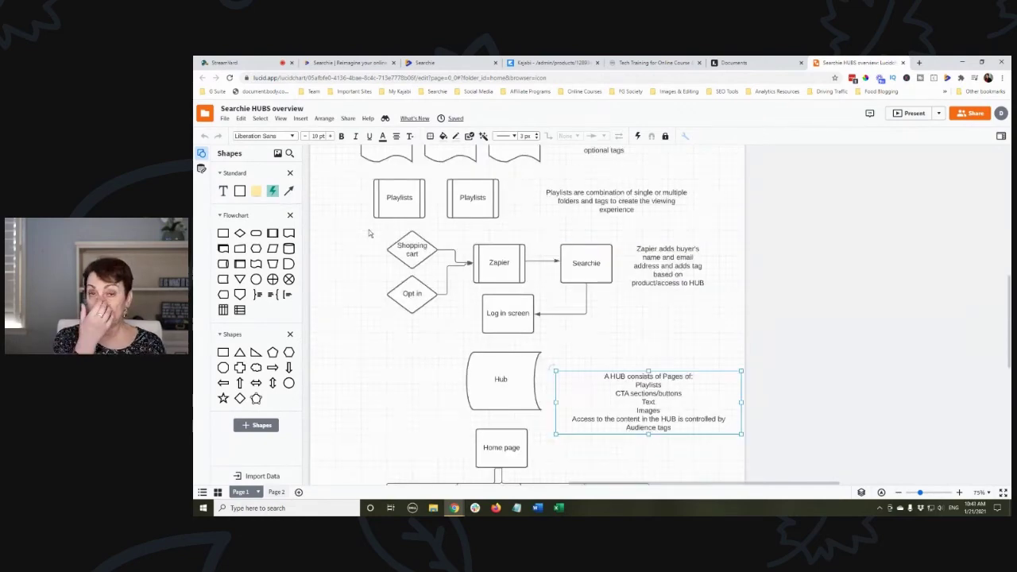